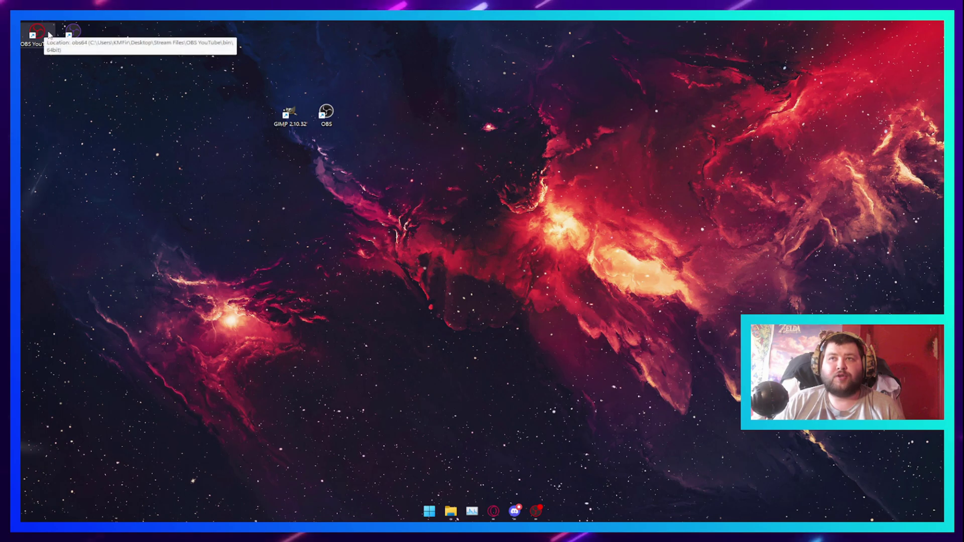
# - Search Google Images for 'obs logo' and preview the Wikimedia OBS.svg result
pyautogui.click(74, 33)
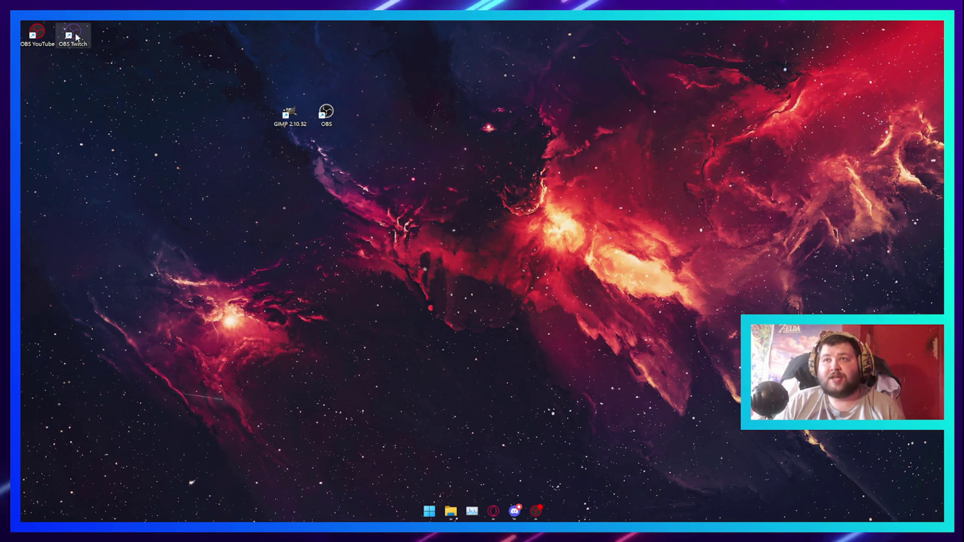
pyautogui.click(55, 87)
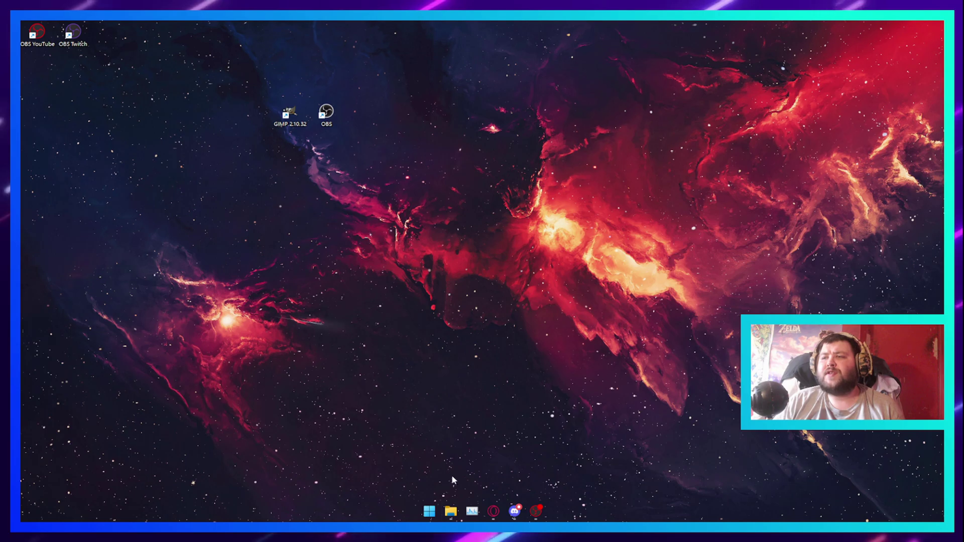
pyautogui.click(493, 511)
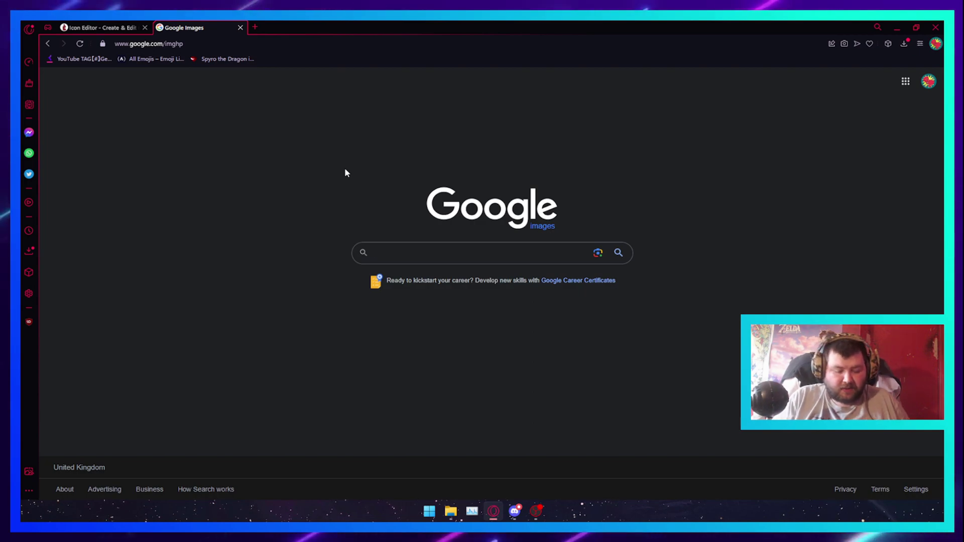
pyautogui.write('obs logo')
pyautogui.press('Return')
pyautogui.click(170, 238)
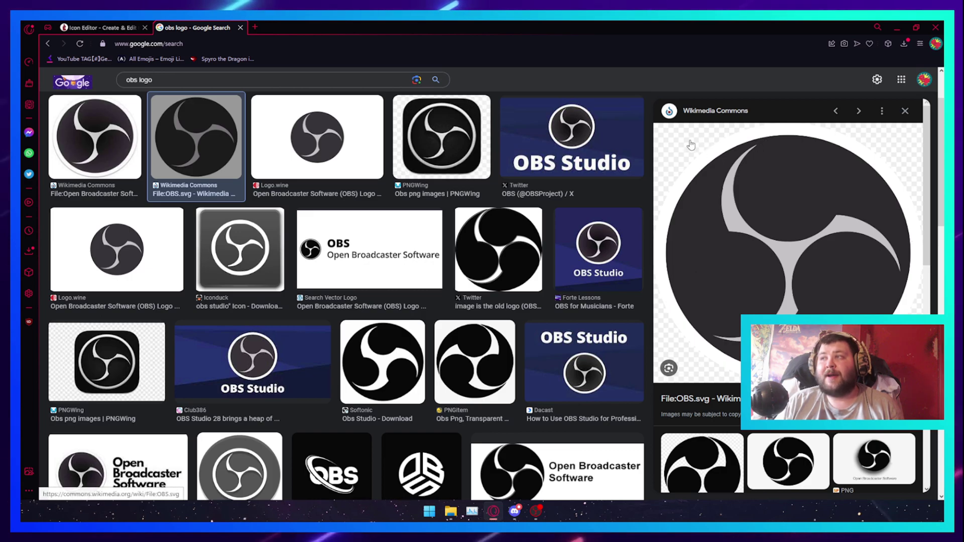
# - Save the previewed OBS.svg logo image to the Desktop as a PNG
pyautogui.rightClick(758, 208)
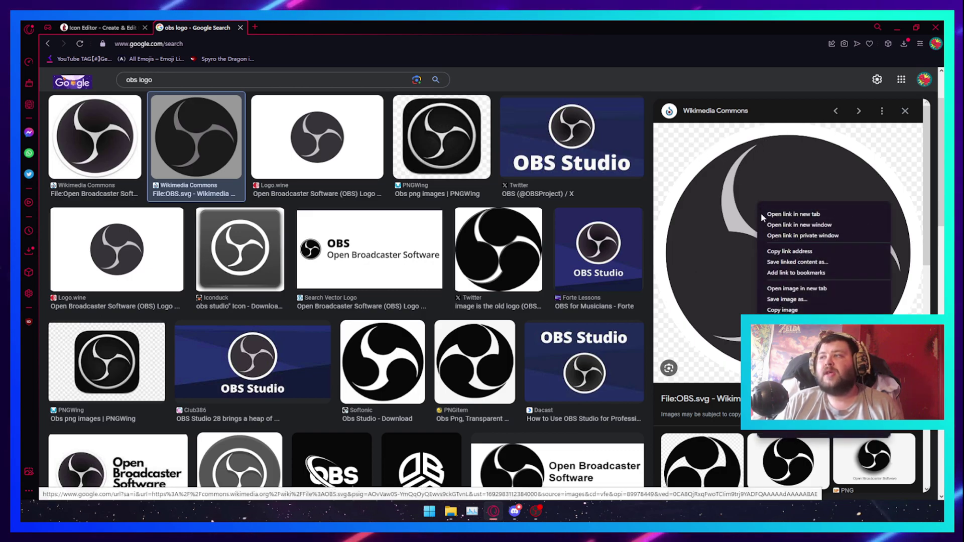
pyautogui.click(780, 301)
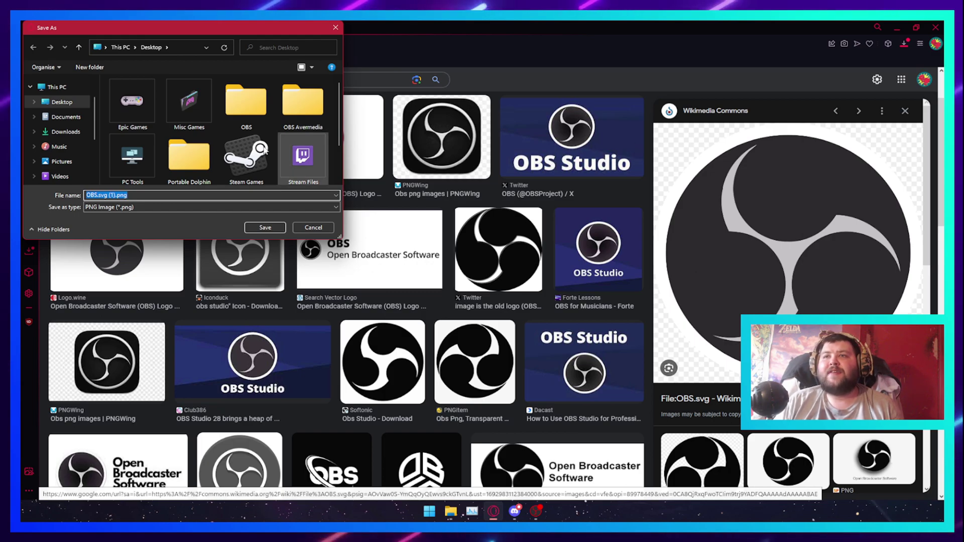
pyautogui.click(136, 194)
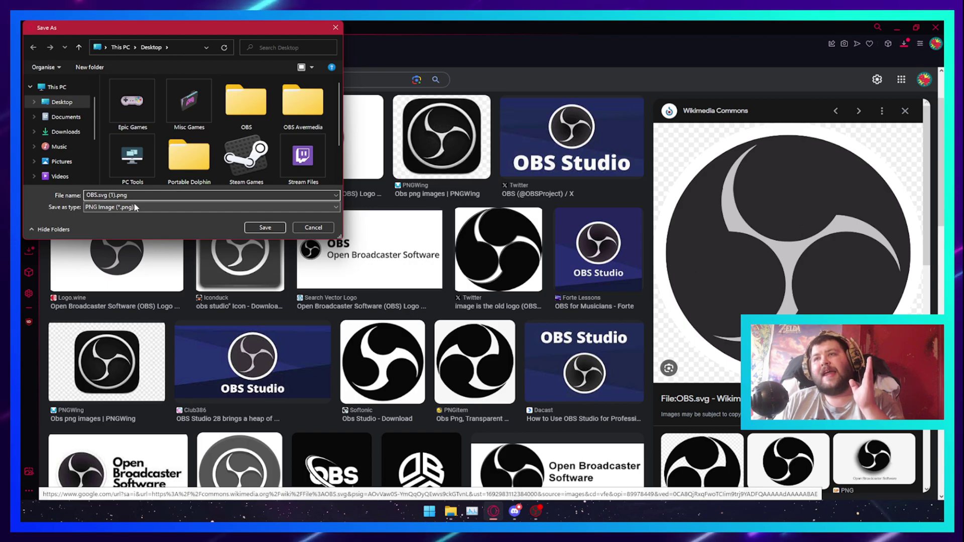
pyautogui.click(264, 228)
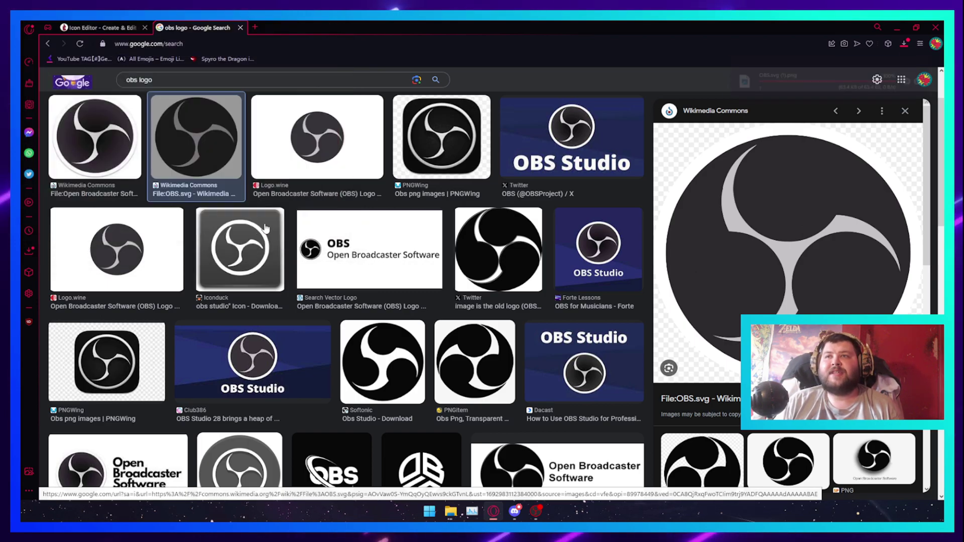
# - Place the downloaded OBS.svg.png beside the OBS desktop shortcut and launch GIMP 2.10.32
pyautogui.click(899, 29)
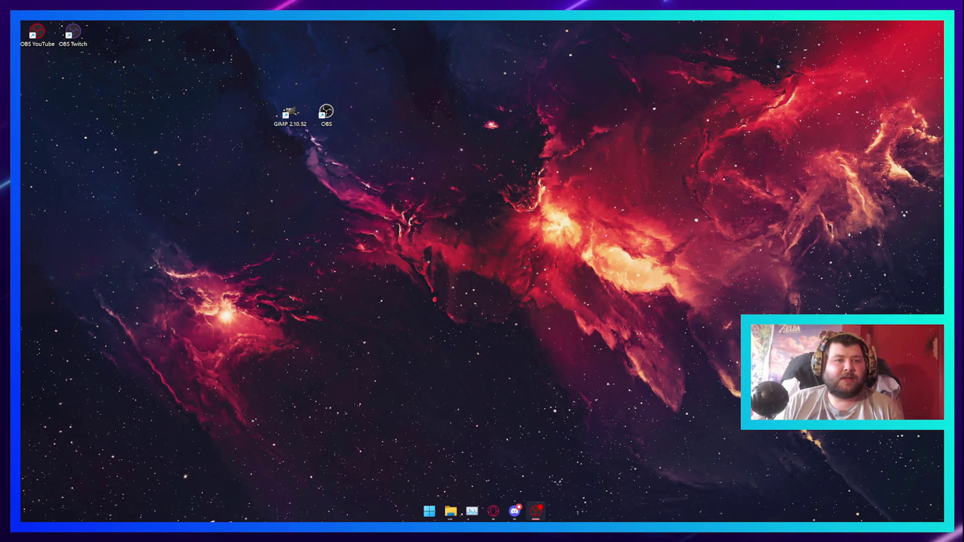
pyautogui.moveTo(221, 234); pyautogui.dragTo(369, 116)
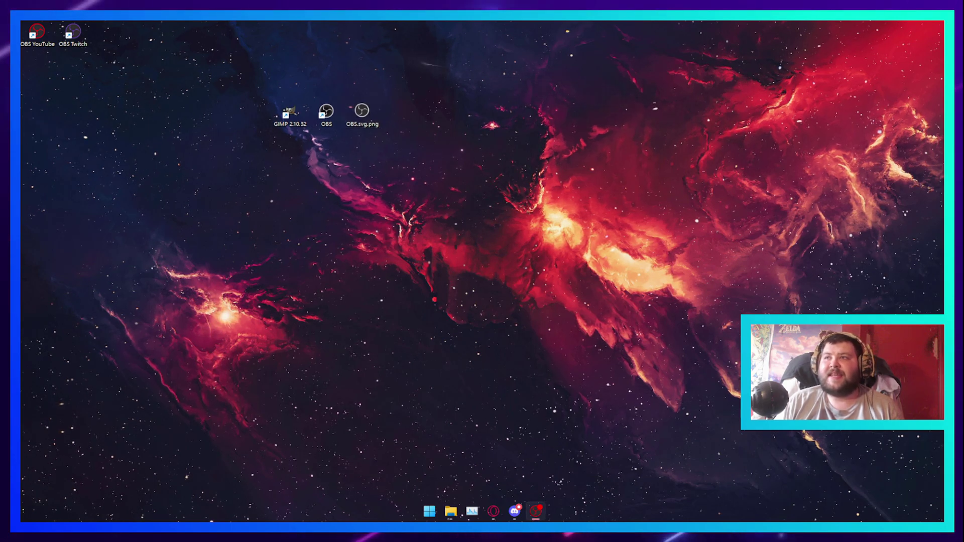
pyautogui.doubleClick(327, 114)
pyautogui.click(357, 115)
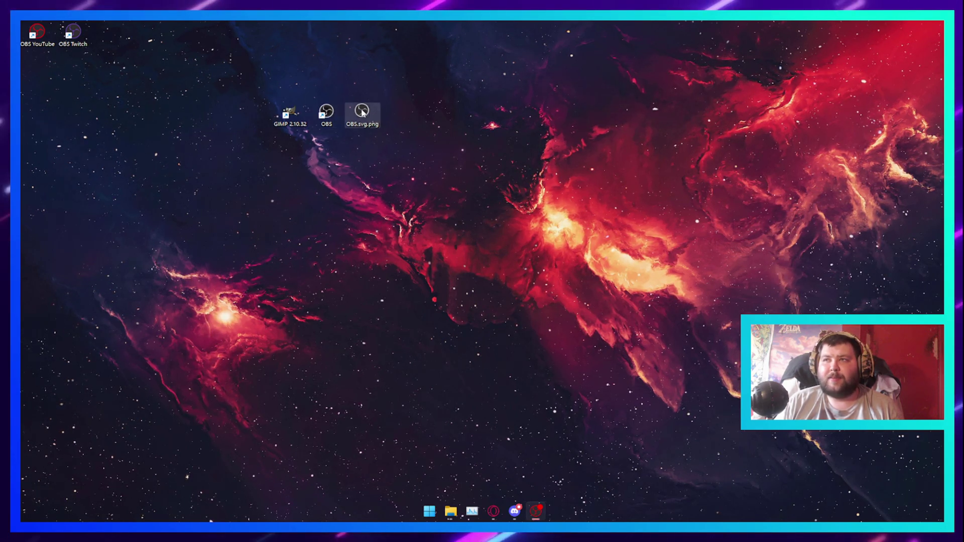
pyautogui.click(335, 123)
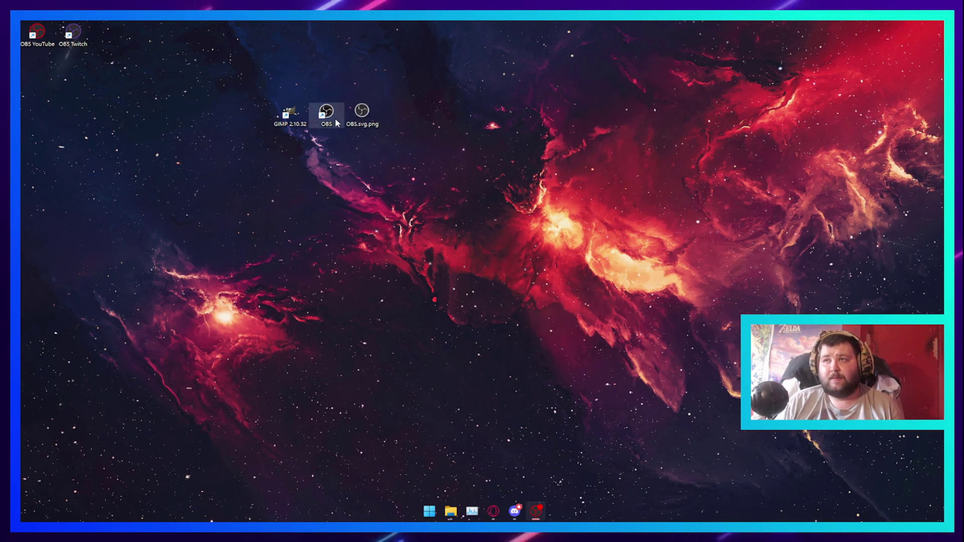
pyautogui.doubleClick(296, 122)
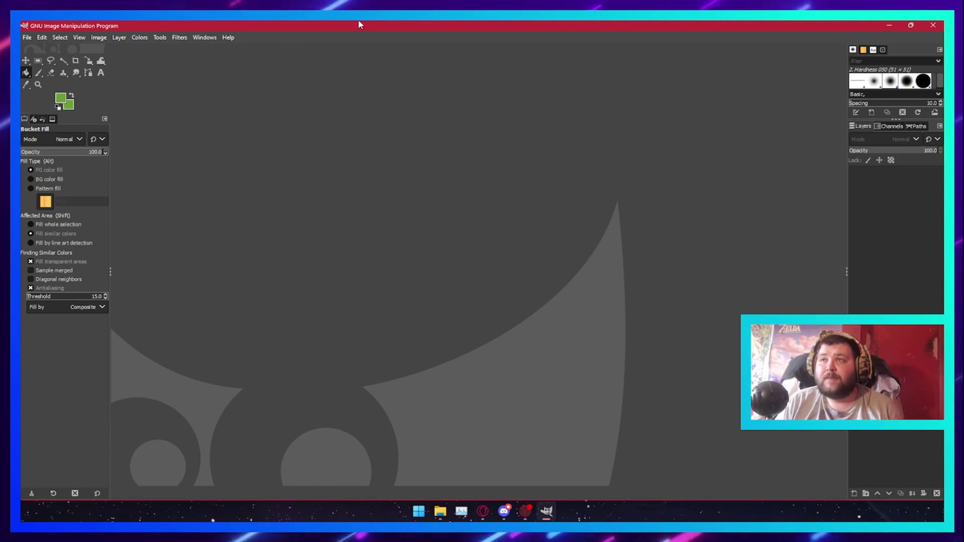
# - Open OBS.svg.png in GIMP by dropping it onto the canvas, then maximize GIMP
pyautogui.moveTo(353, 29); pyautogui.dragTo(354, 143)
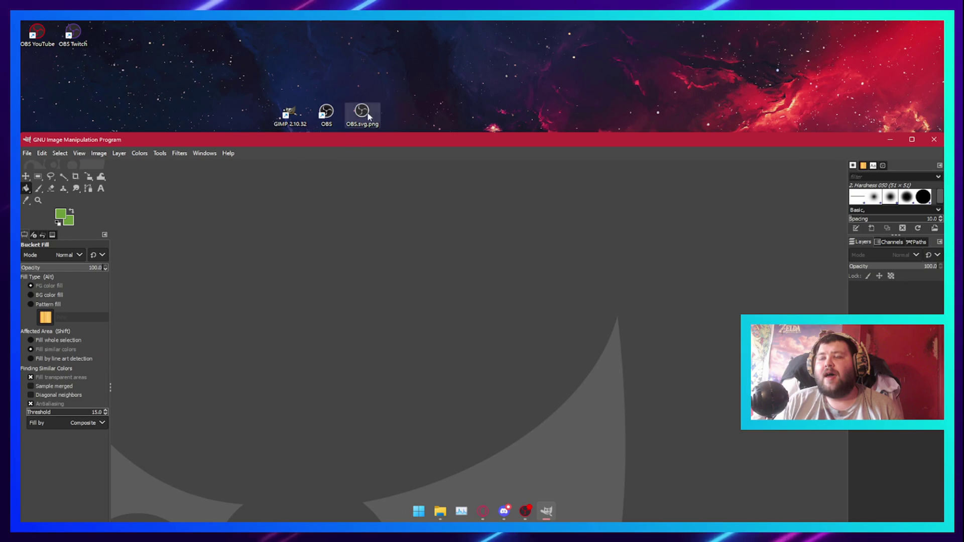
pyautogui.moveTo(366, 275); pyautogui.dragTo(224, 308)
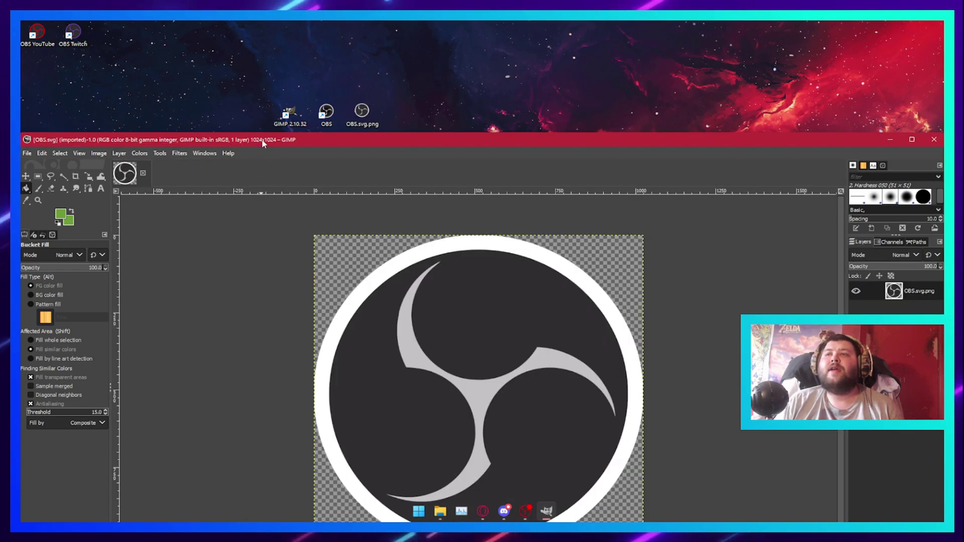
pyautogui.doubleClick(259, 140)
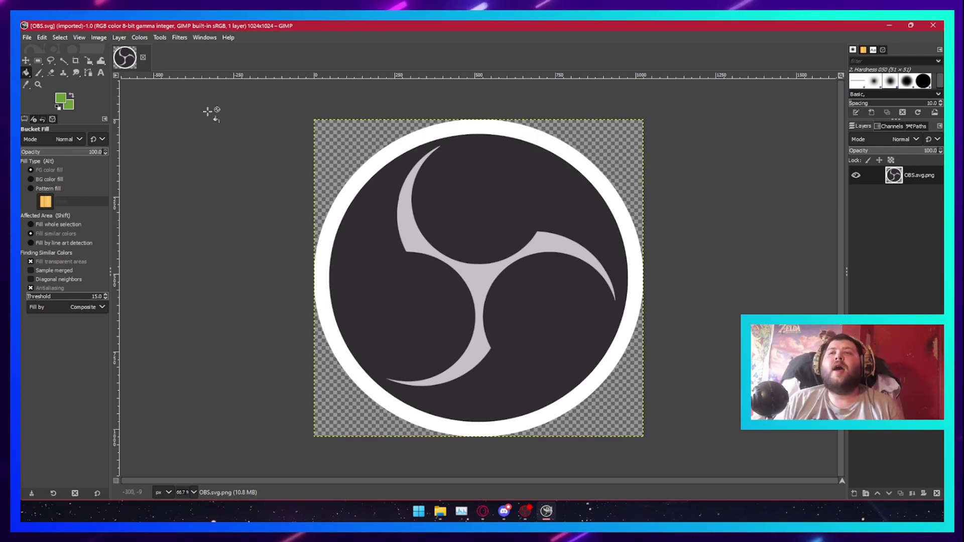
# - Set the foreground to green (6b9c3b) and bucket-fill the white outer ring and grey swirl
pyautogui.click(59, 100)
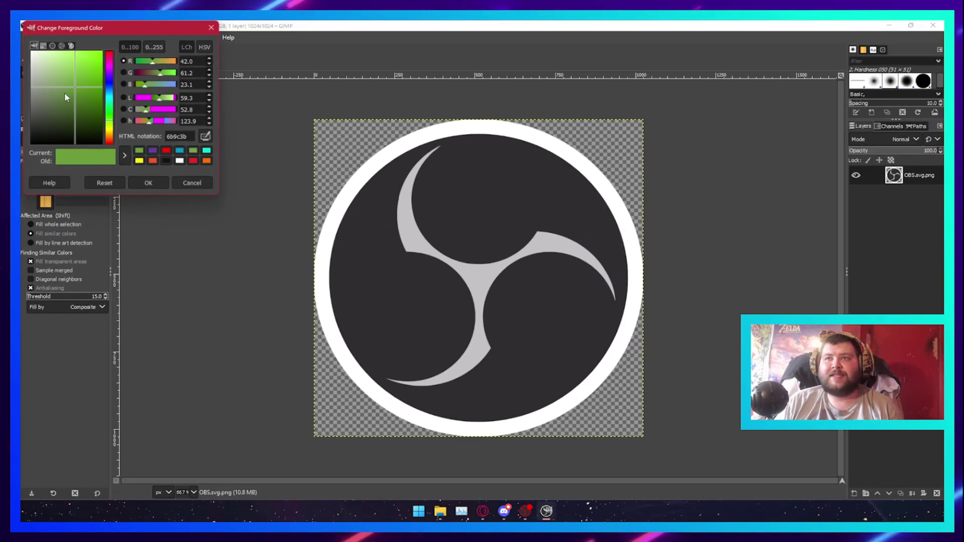
pyautogui.click(147, 183)
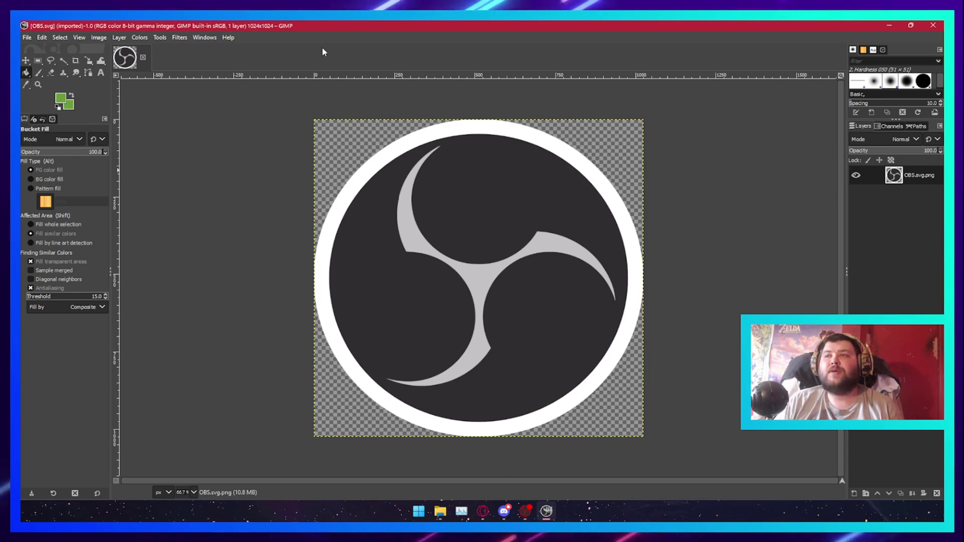
pyautogui.click(361, 171)
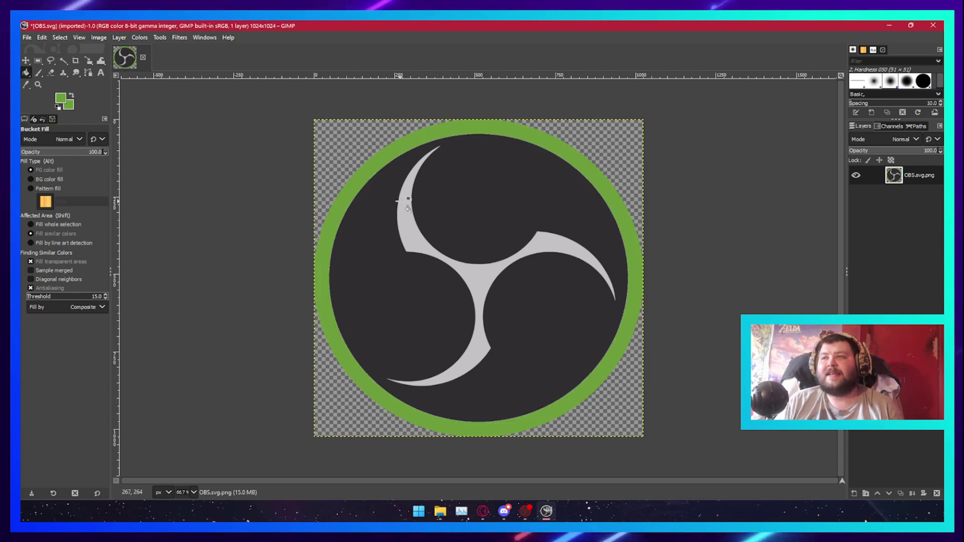
pyautogui.click(404, 216)
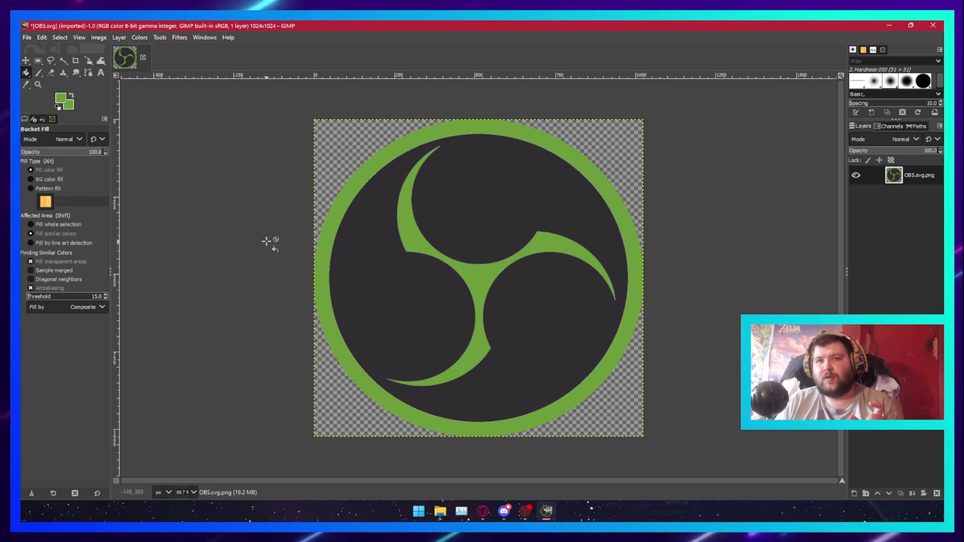
# - Export the green logo as PNG, replacing OBS.svg.png on the Desktop, then minimize GIMP
pyautogui.click(28, 39)
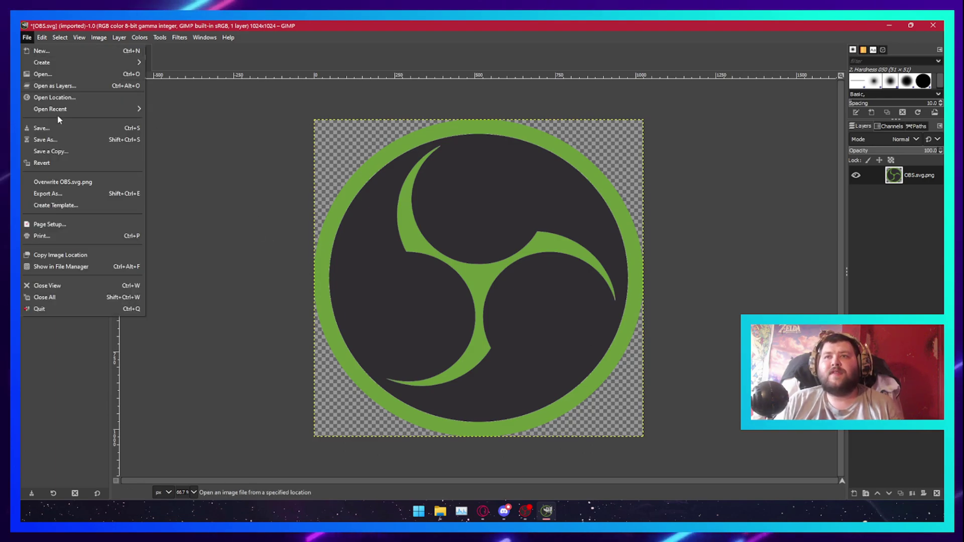
pyautogui.click(77, 192)
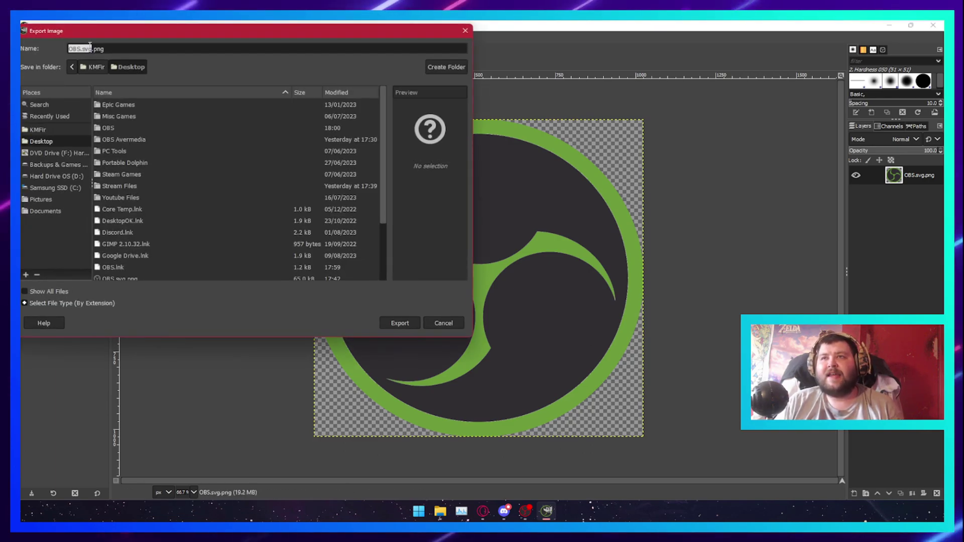
pyautogui.click(400, 323)
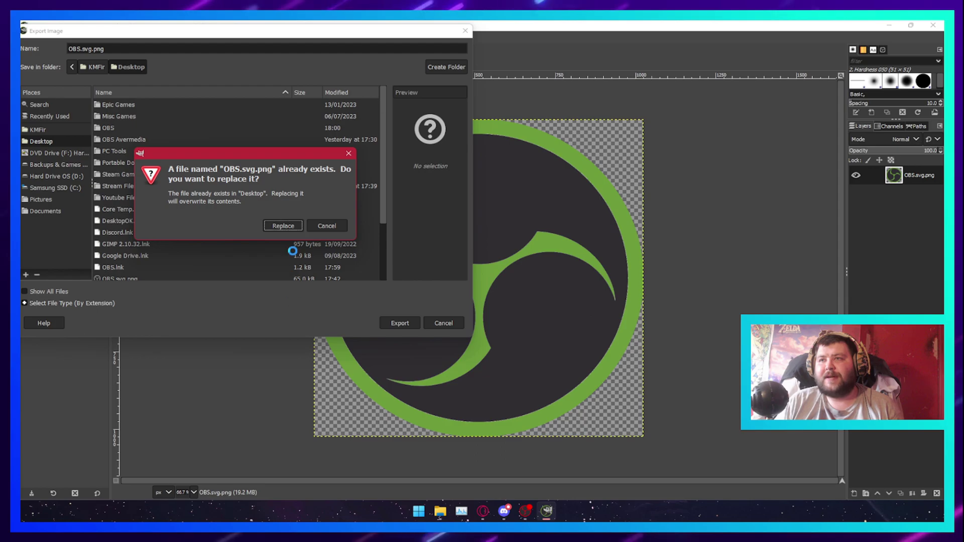
pyautogui.click(283, 226)
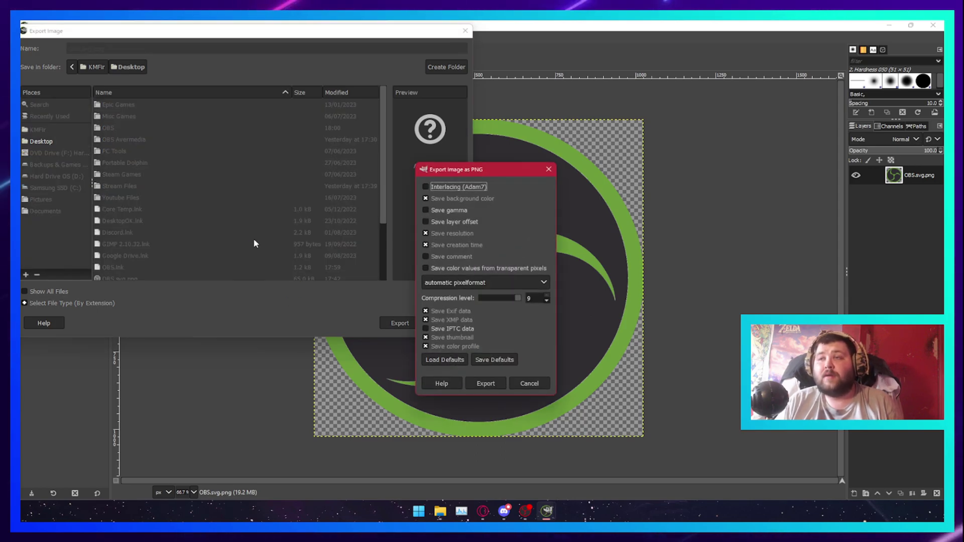
pyautogui.click(486, 383)
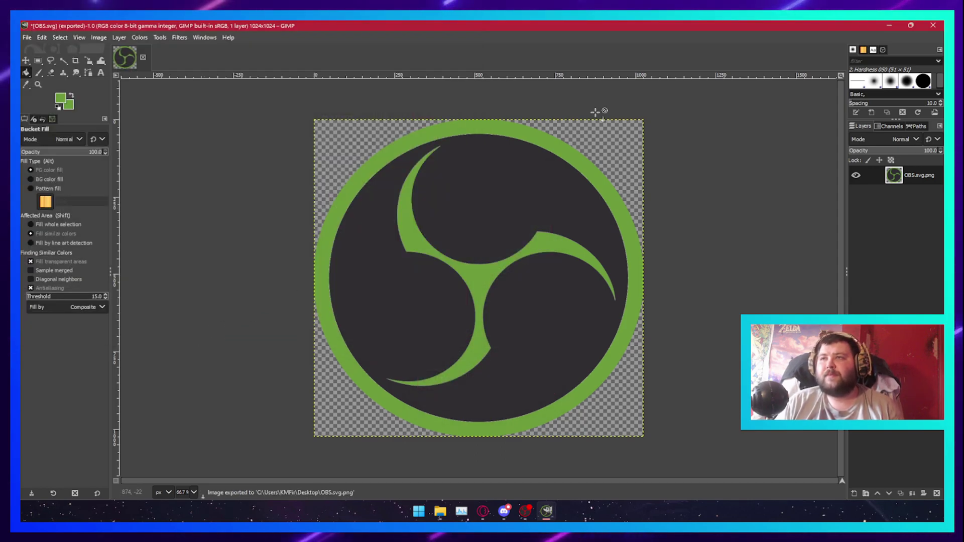
pyautogui.click(884, 26)
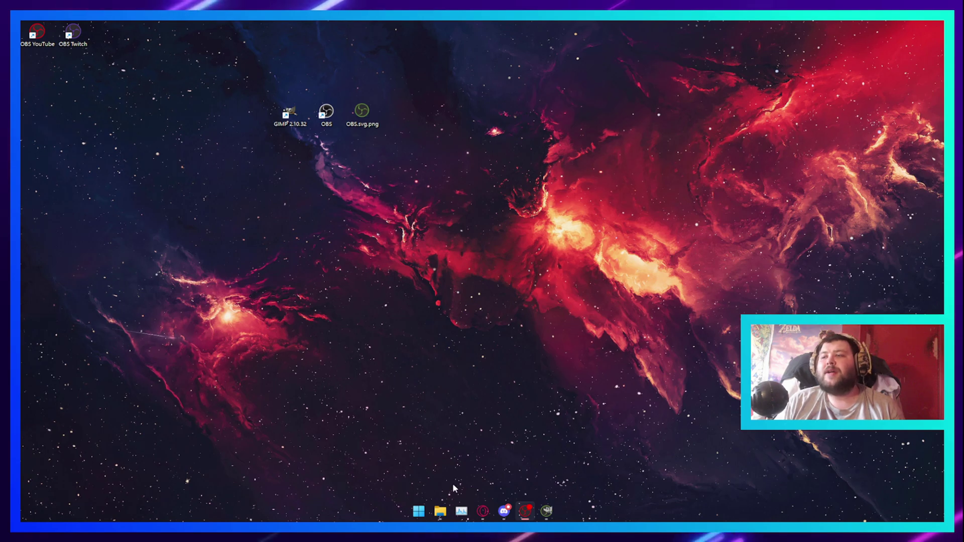
# - Bring back the browser on the RedKetchup Icon Editor tab
pyautogui.click(482, 511)
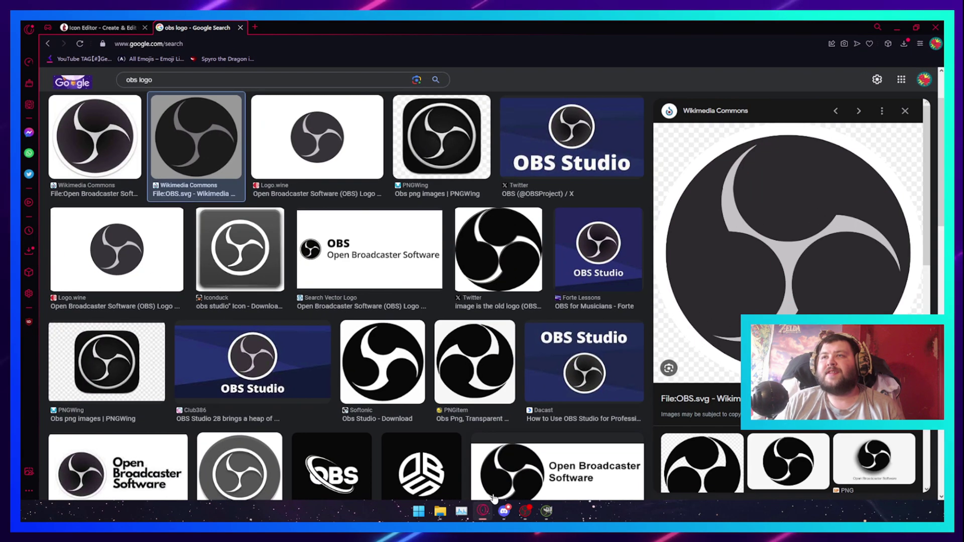
pyautogui.click(127, 25)
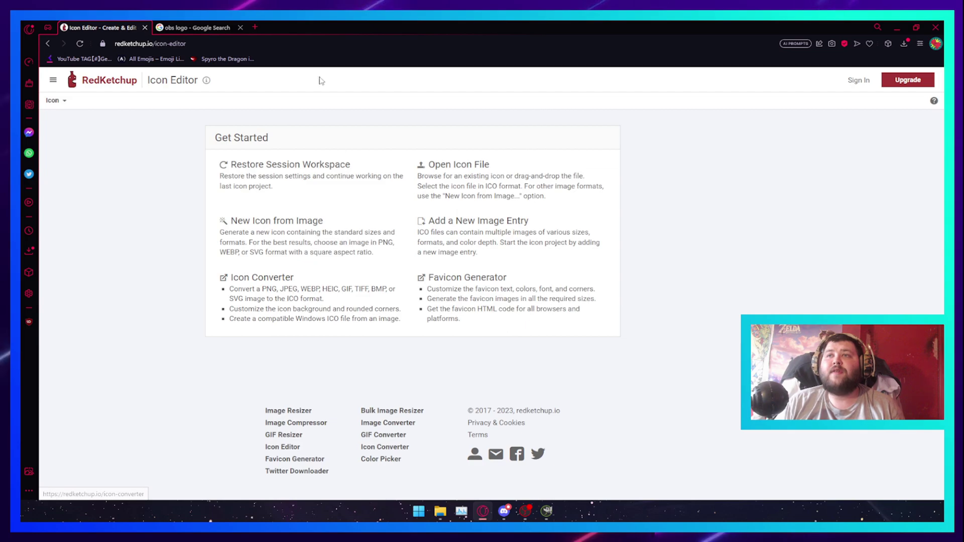
# - Open the Icon Converter and load the green OBS.svg.png from the Desktop
pyautogui.click(265, 285)
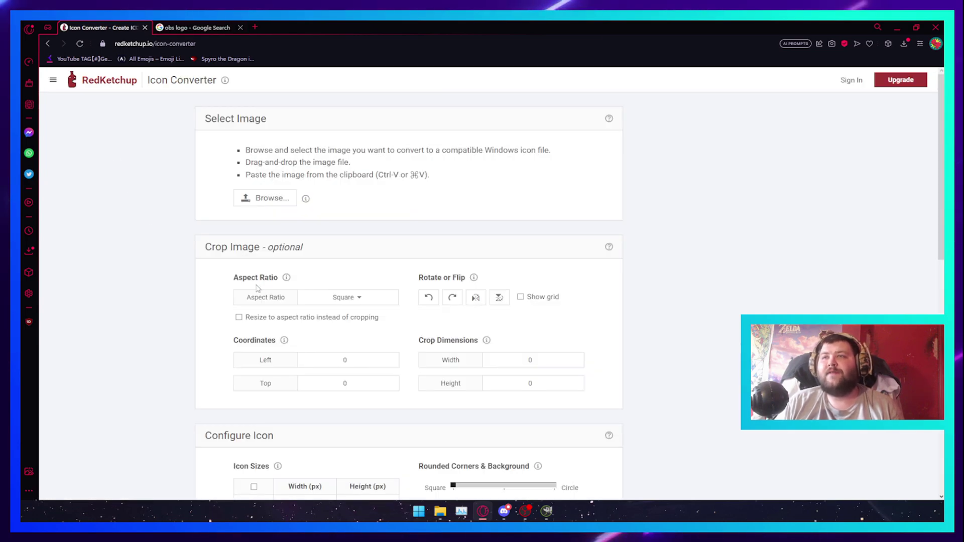
pyautogui.click(265, 199)
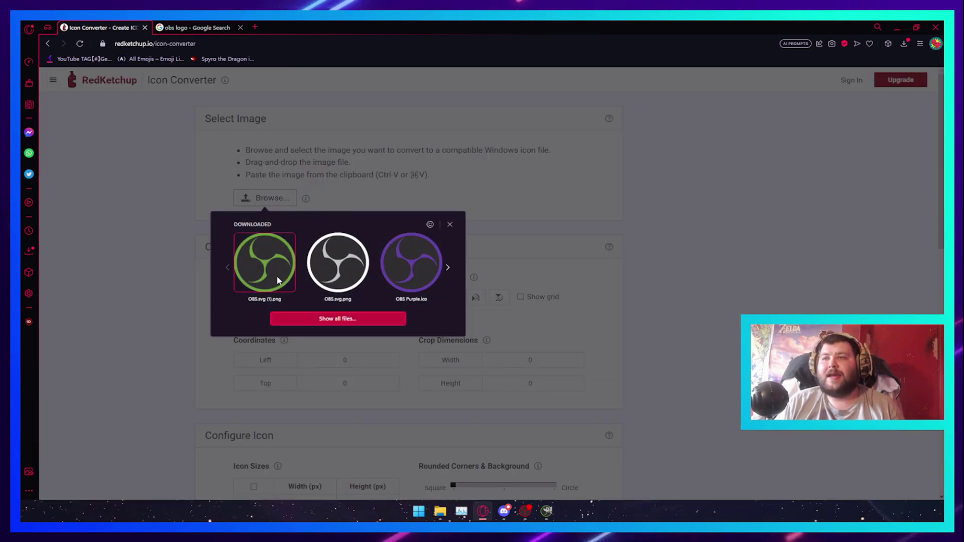
pyautogui.click(311, 320)
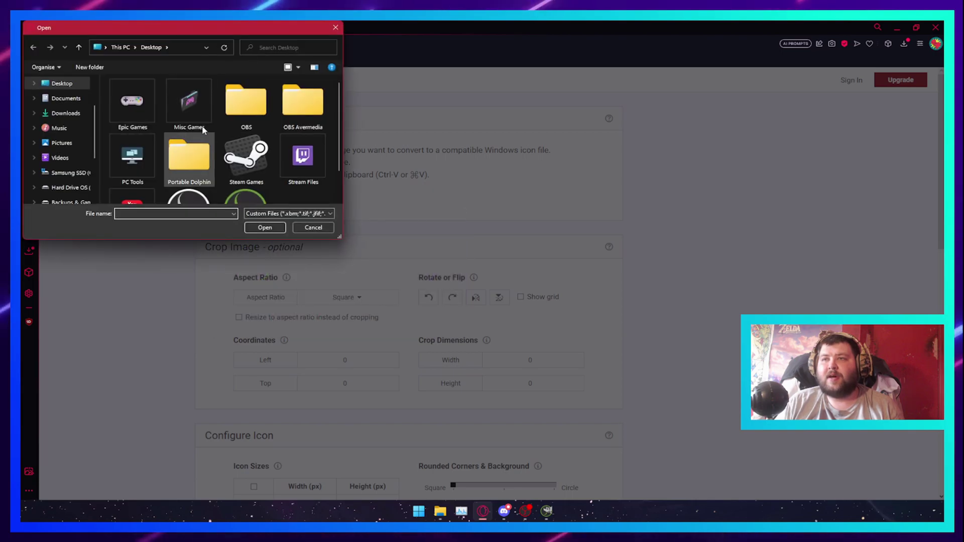
pyautogui.scroll(-2, 201, 151)
pyautogui.doubleClick(243, 171)
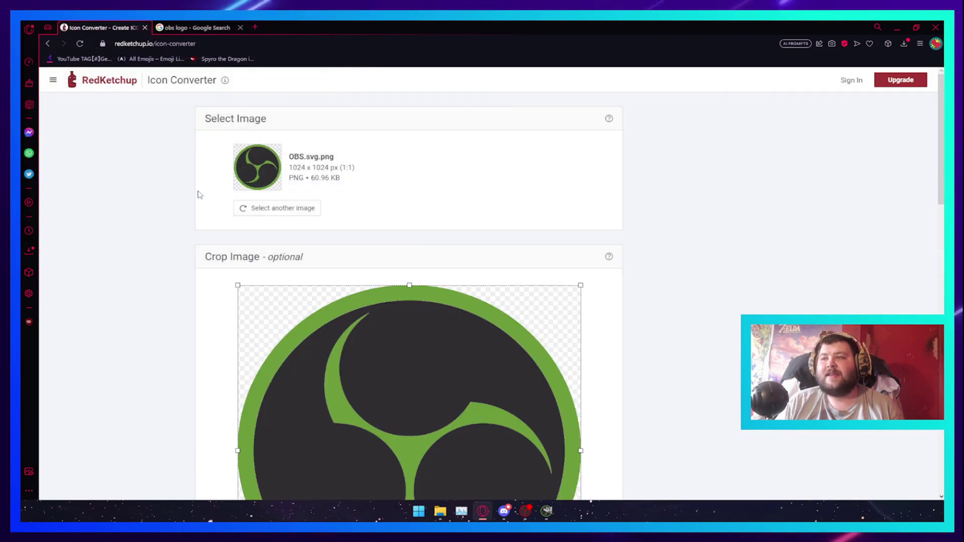
pyautogui.scroll(-10, 198, 191)
pyautogui.scroll(4, 206, 181)
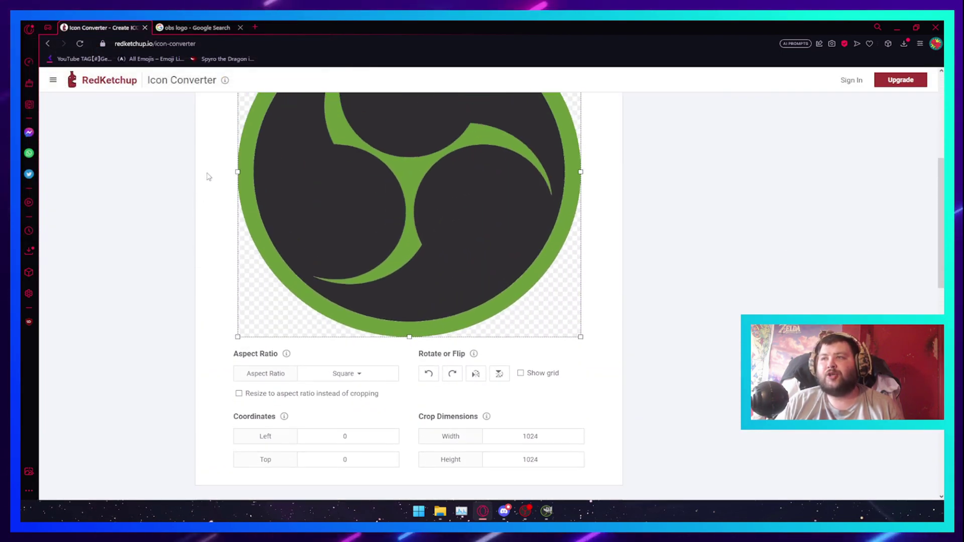
pyautogui.scroll(3, 210, 175)
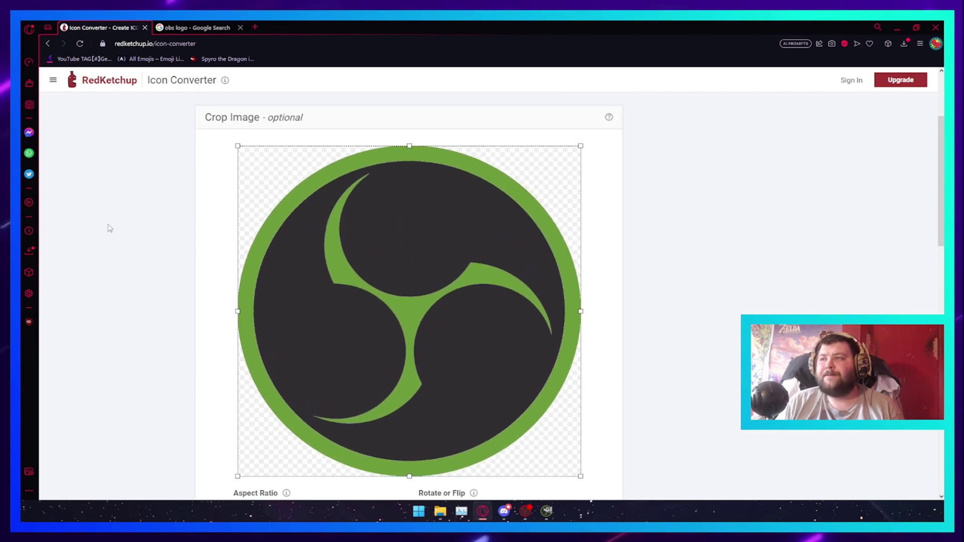
pyautogui.scroll(-15, 110, 228)
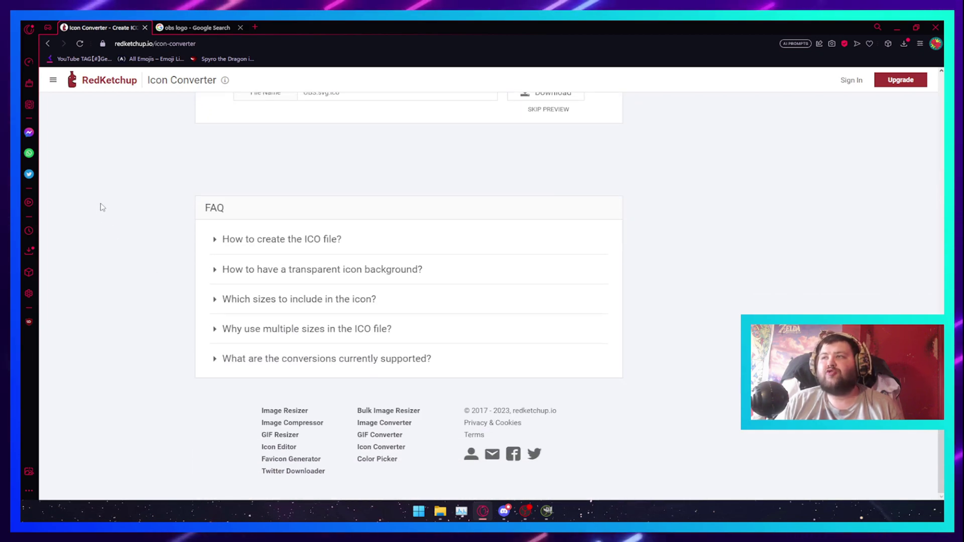
pyautogui.scroll(3, 102, 206)
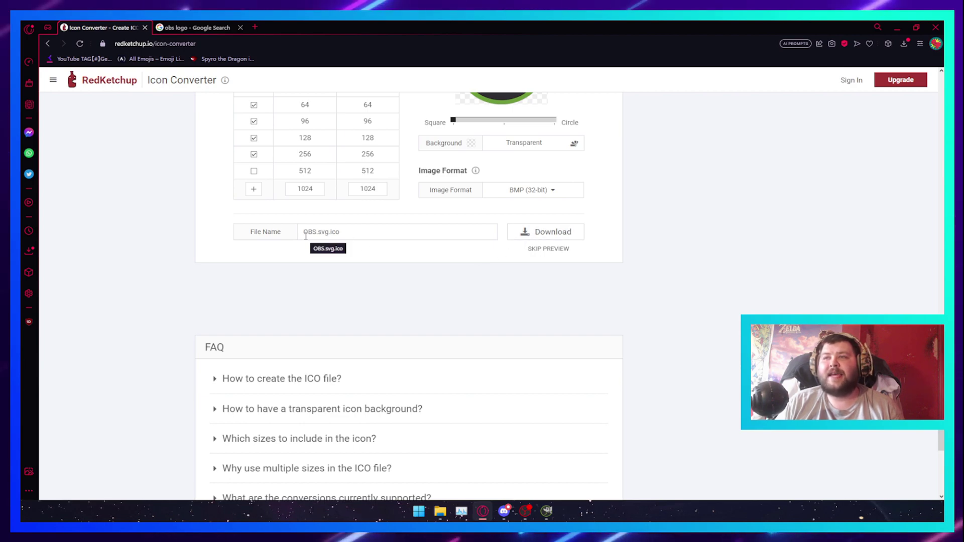
# - Generate and download the icon as OBS.svg.ico, then shrink the browser window
pyautogui.click(344, 232)
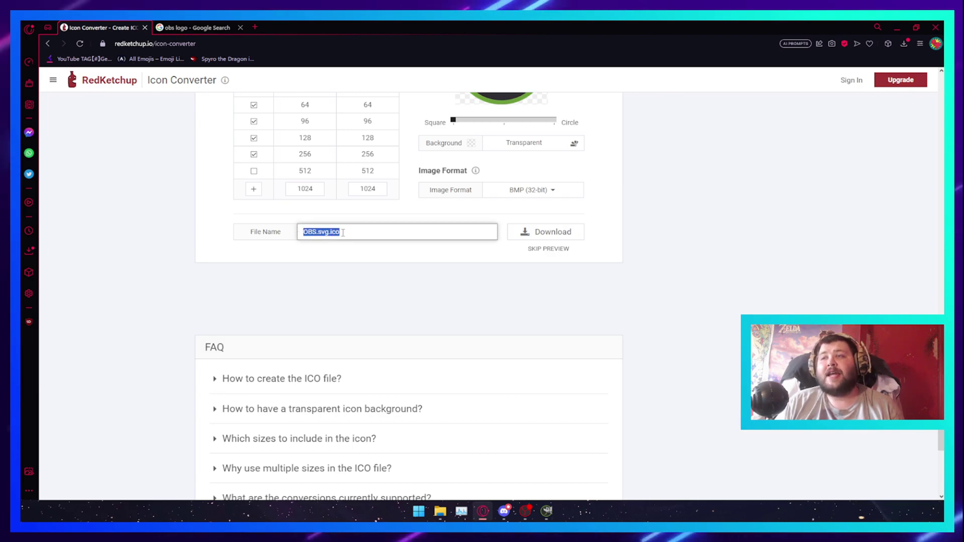
pyautogui.click(351, 226)
pyautogui.click(549, 231)
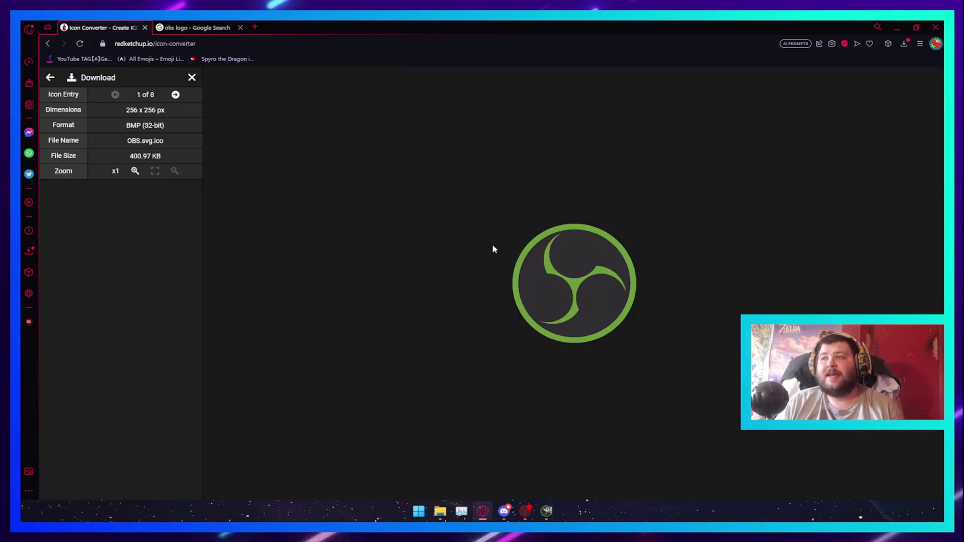
pyautogui.rightClick(582, 267)
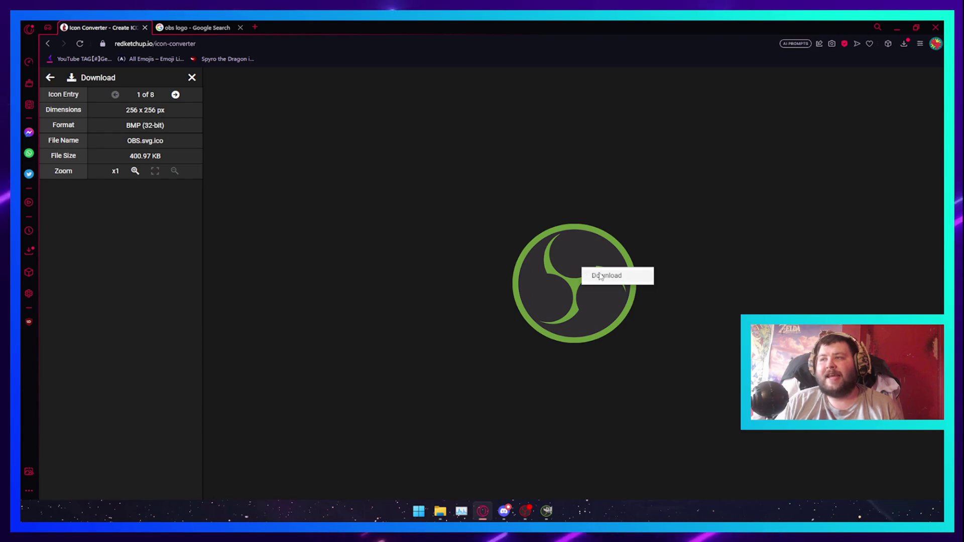
pyautogui.click(601, 276)
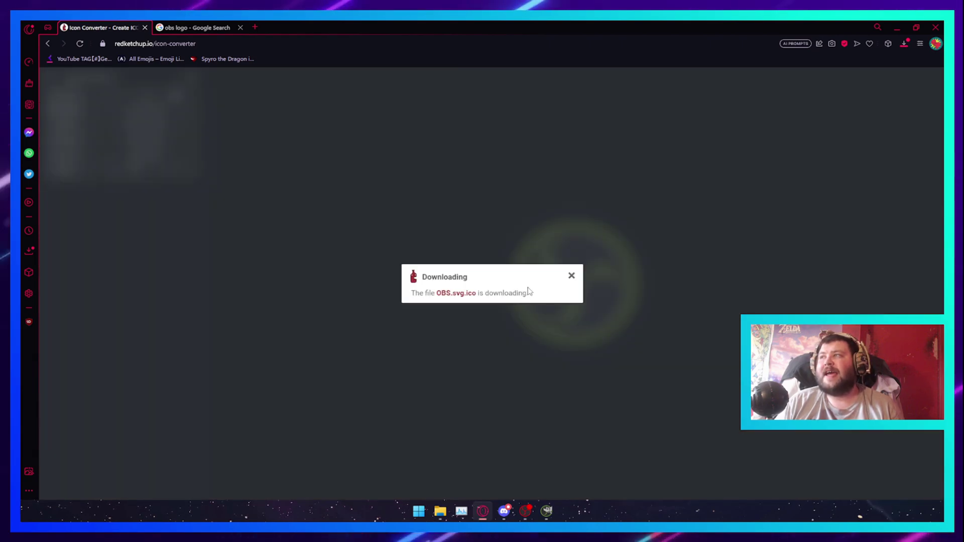
pyautogui.press('super+Down')
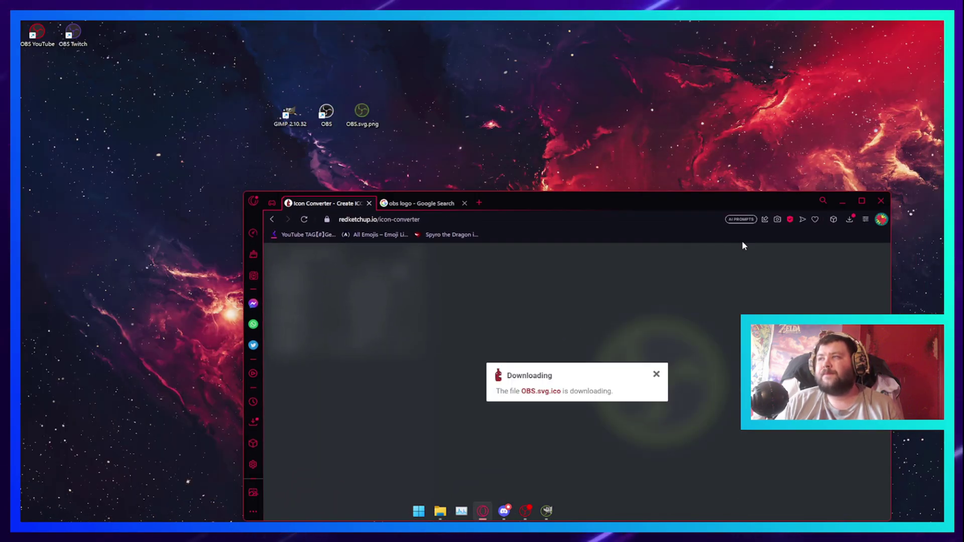
# - Drag OBS.svg.ico from the recent downloads list onto the desktop
pyautogui.click(849, 219)
pyautogui.moveTo(722, 280); pyautogui.dragTo(409, 126)
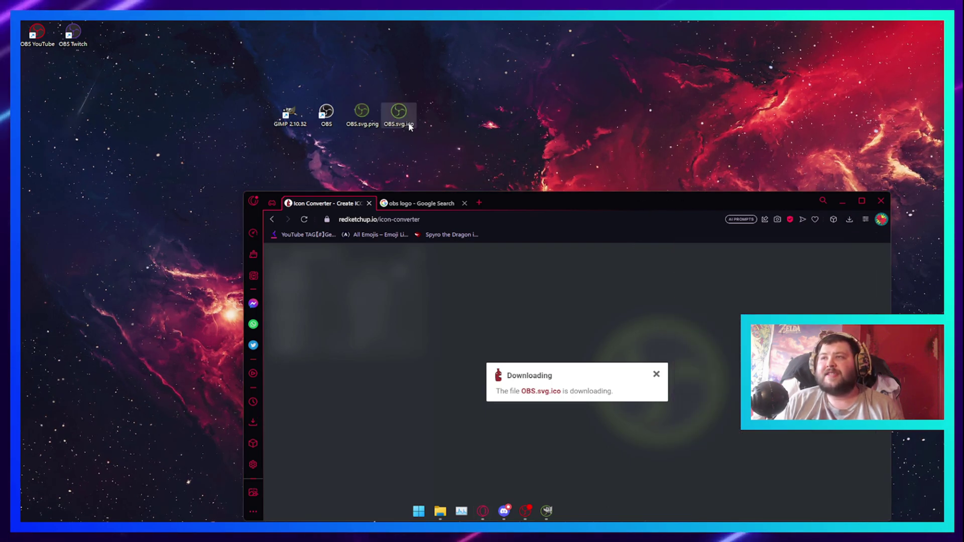
pyautogui.click(842, 200)
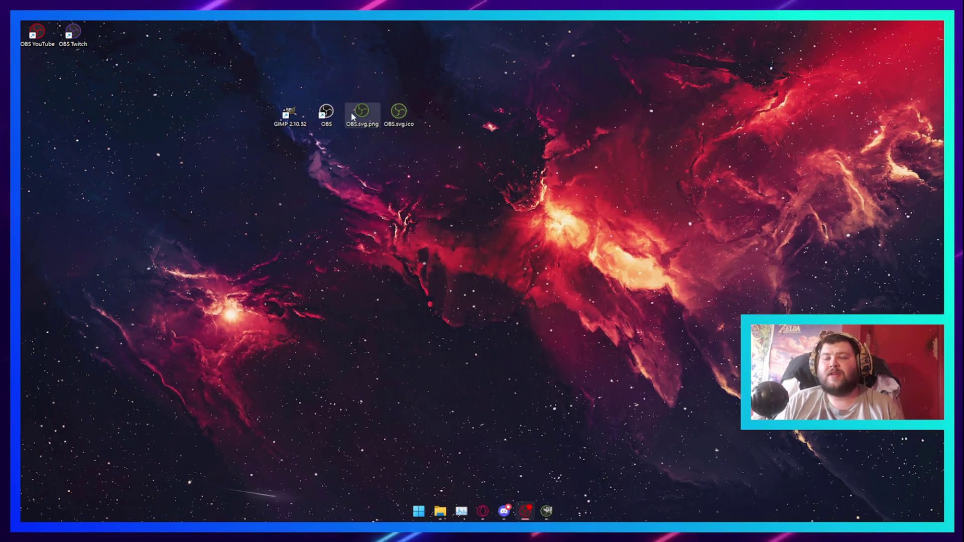
# - In the OBS shortcut's Properties, change its icon to OBS.svg.ico from the Desktop and apply
pyautogui.rightClick(329, 121)
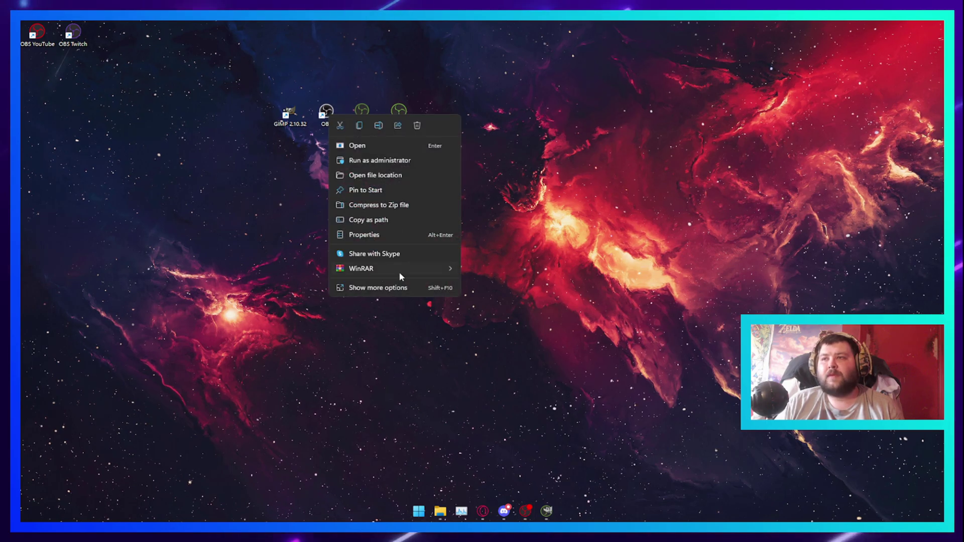
pyautogui.click(368, 234)
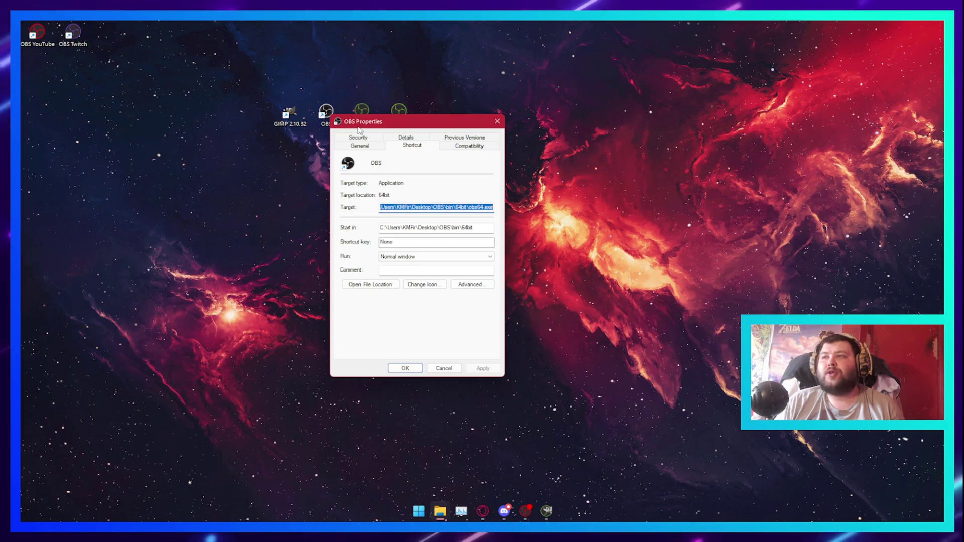
pyautogui.click(421, 284)
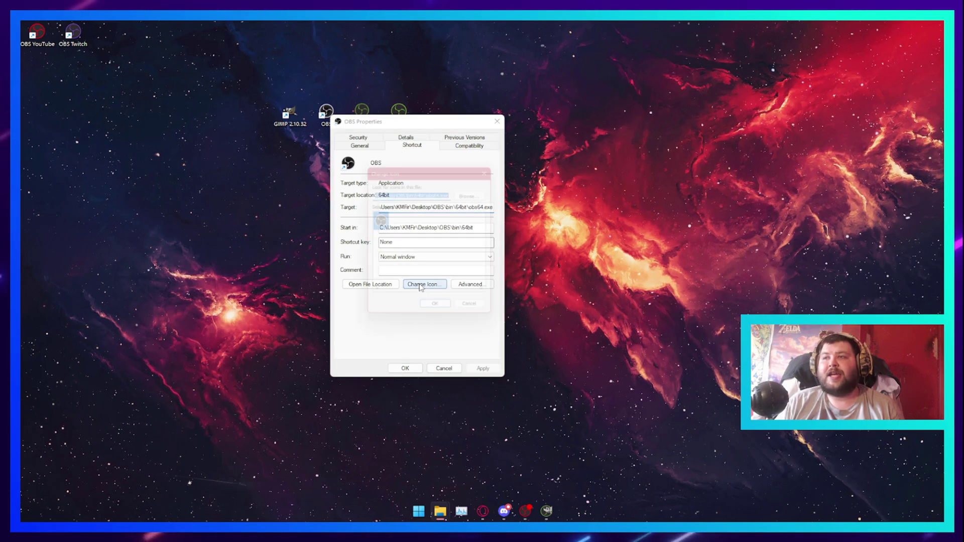
pyautogui.click(467, 193)
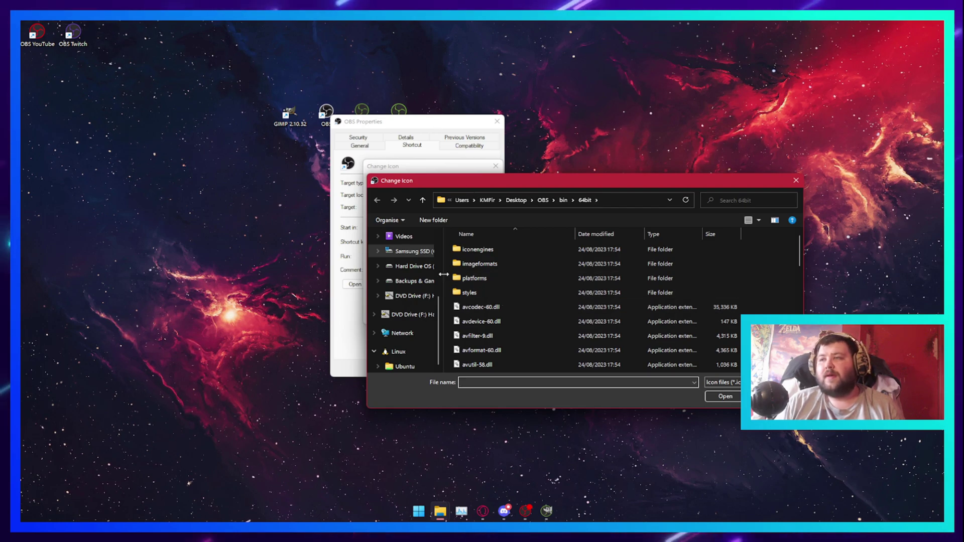
pyautogui.scroll(3, 407, 275)
pyautogui.click(405, 291)
pyautogui.scroll(-1, 497, 271)
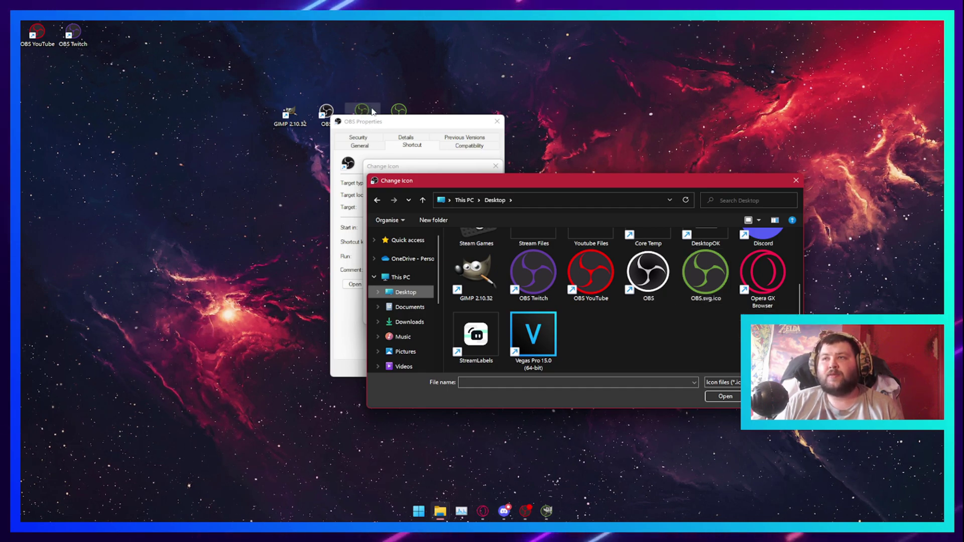
pyautogui.doubleClick(706, 271)
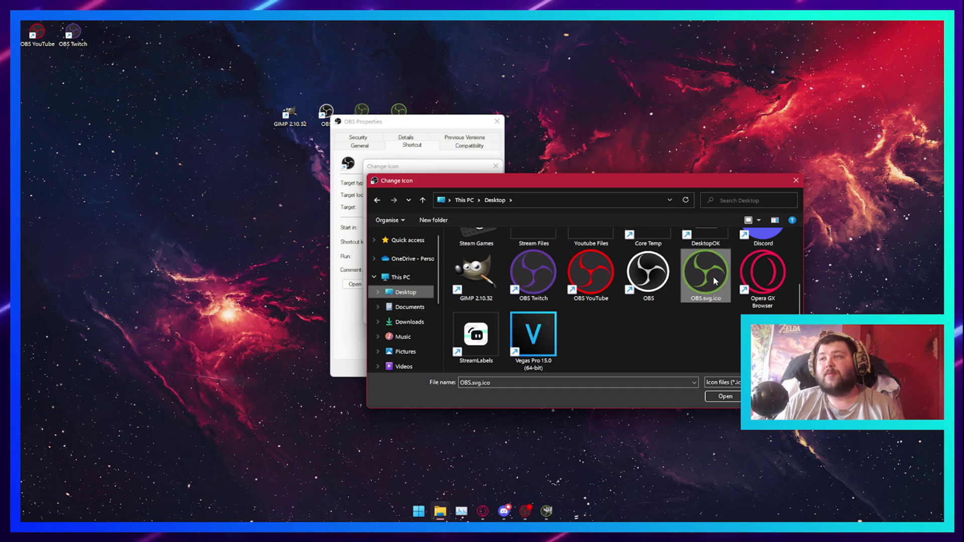
pyautogui.click(439, 312)
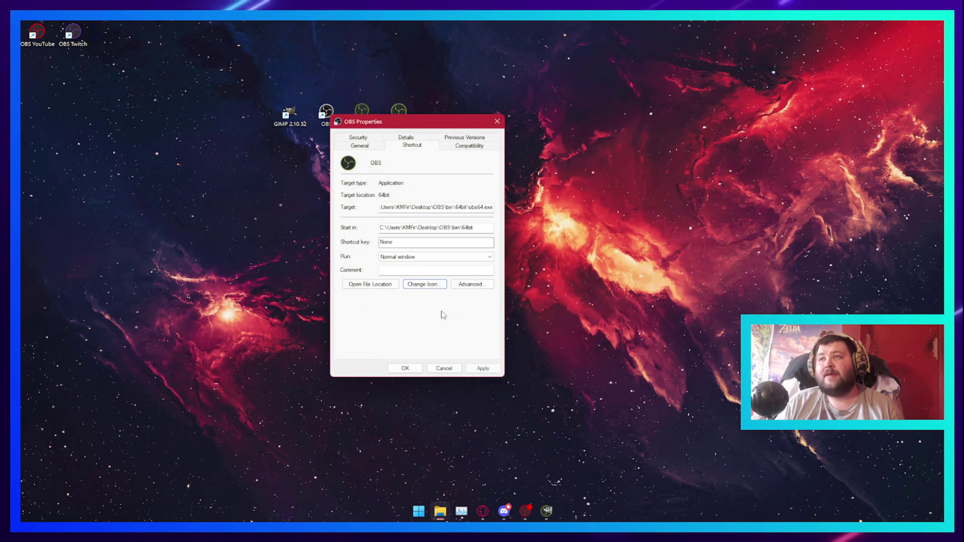
pyautogui.click(479, 368)
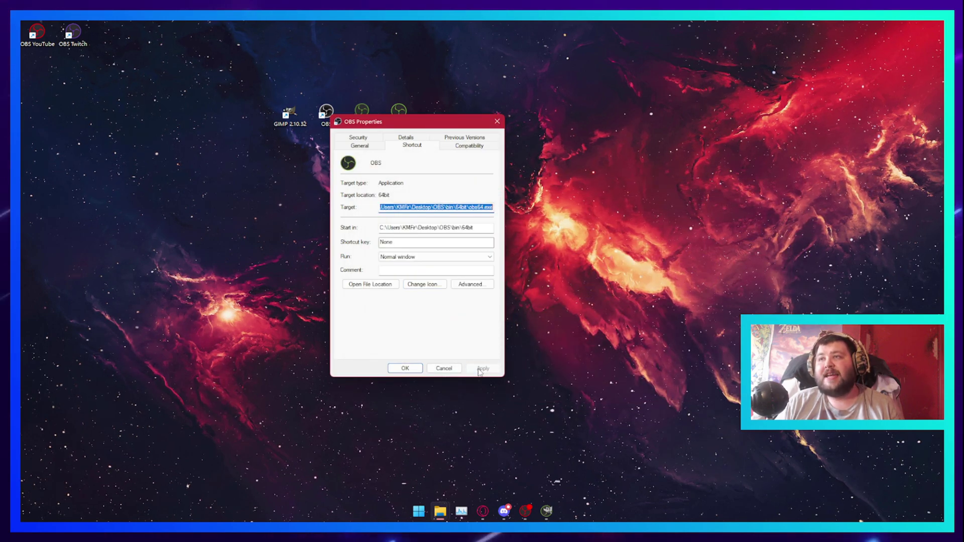
pyautogui.click(444, 368)
# - Drag the green-iconed OBS shortcut into the top-left corner next to OBS YouTube and OBS Twitch
pyautogui.moveTo(326, 112); pyautogui.dragTo(122, 38)
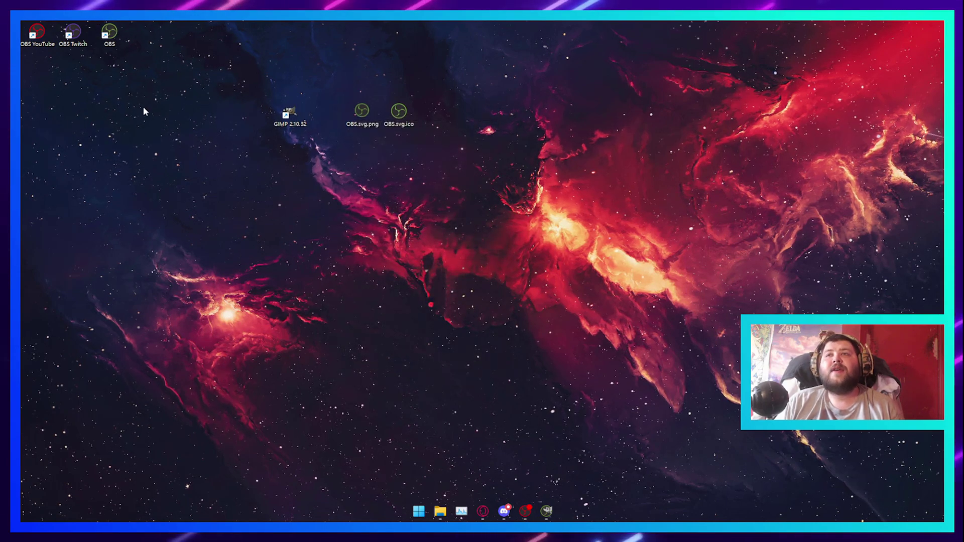